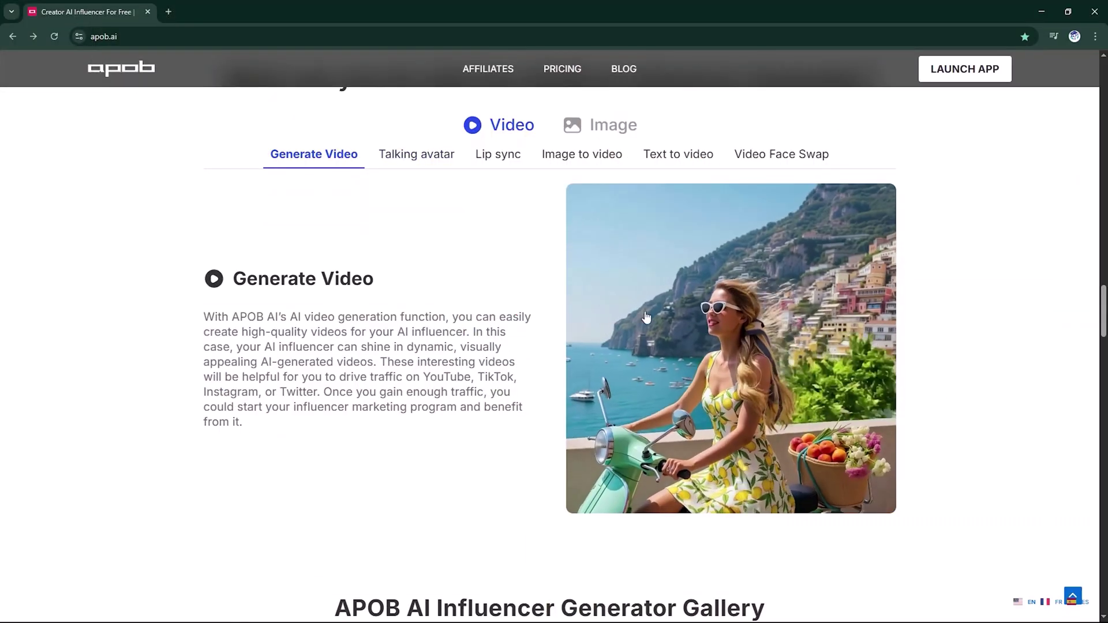
- Play the Talking avatar, Lip sync and Image to video demo clips on the landing page
{"action": "left_click", "coordinate": [438, 157]}
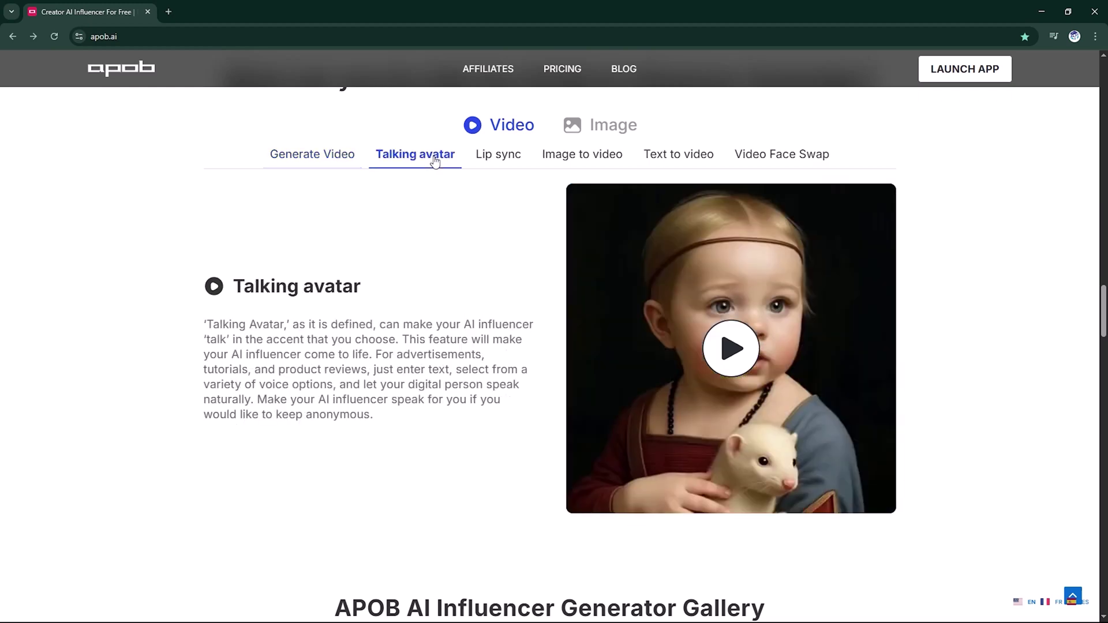
{"action": "left_click", "coordinate": [740, 349]}
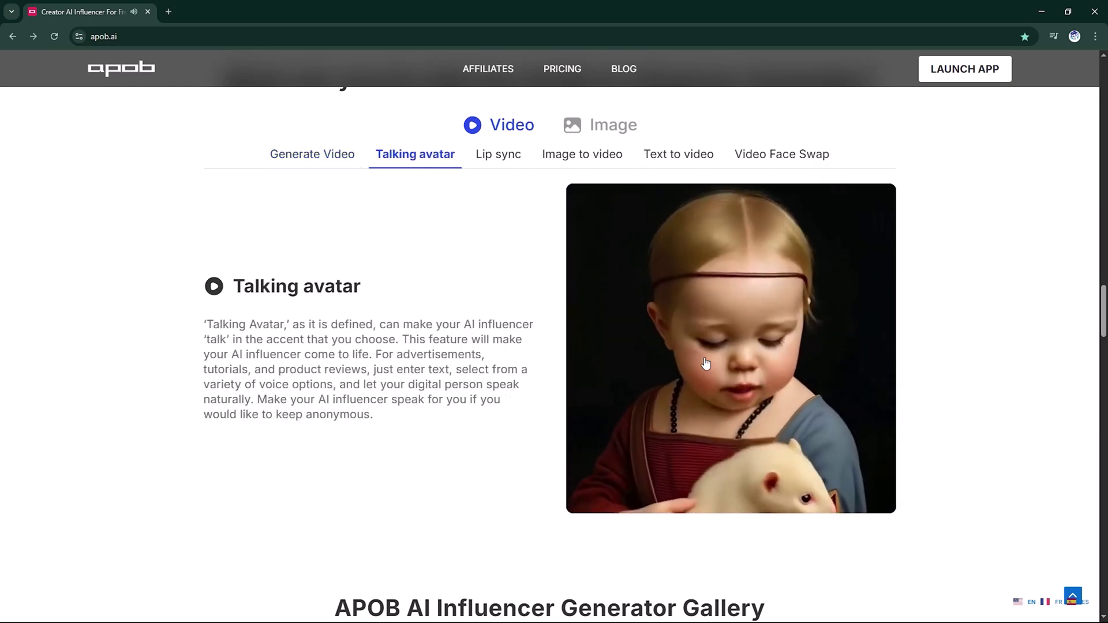
{"action": "left_click", "coordinate": [500, 157]}
{"action": "left_click", "coordinate": [735, 349]}
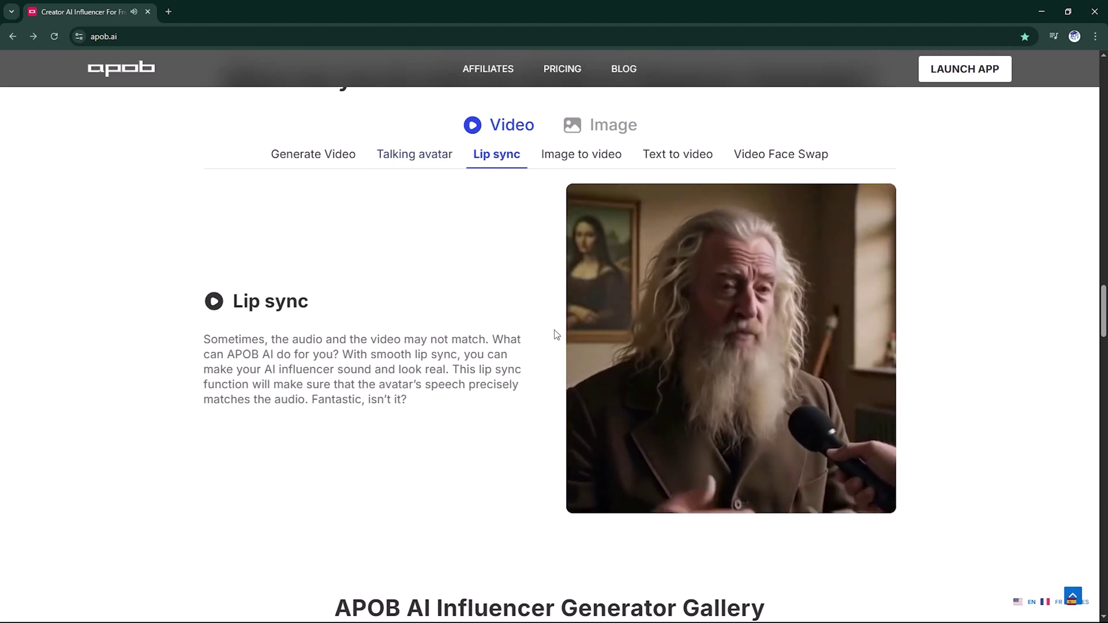
{"action": "left_click", "coordinate": [719, 327]}
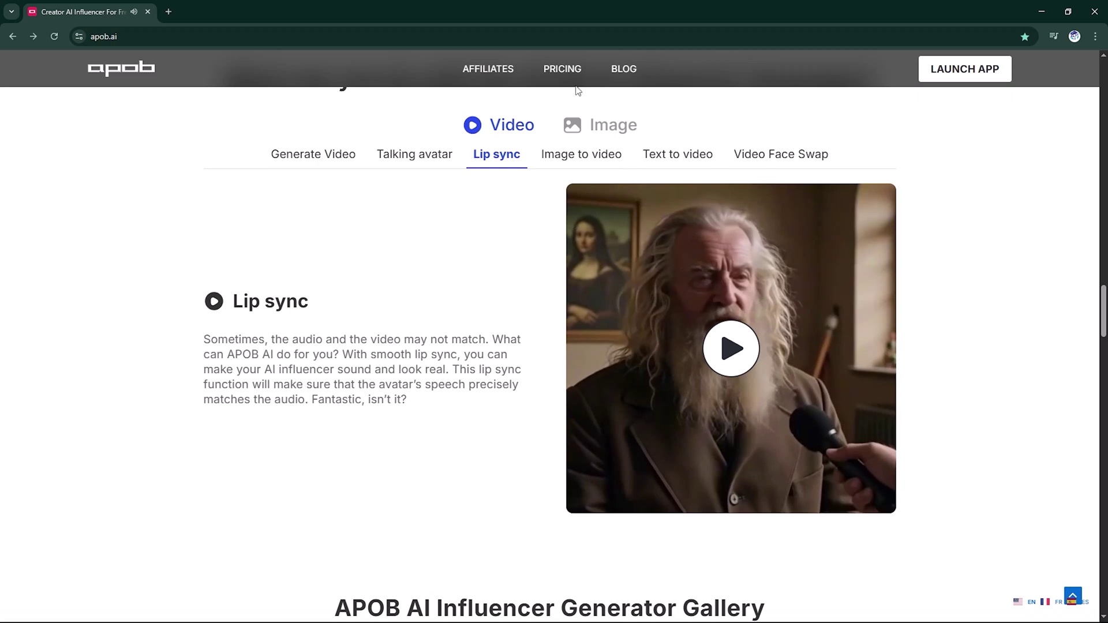
{"action": "left_click", "coordinate": [597, 159]}
{"action": "left_click", "coordinate": [732, 353]}
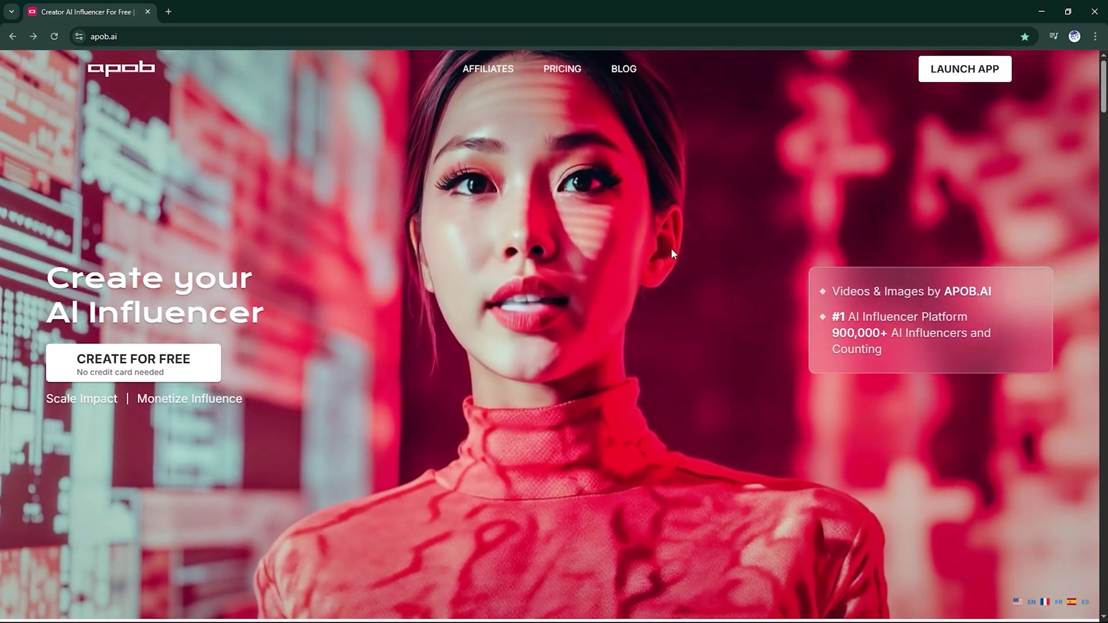
- Scroll down through the homepage sections on creating an AI influencer
{"action": "scroll", "coordinate": [752, 345], "scroll_direction": "down", "scroll_amount": 5}
{"action": "scroll", "coordinate": [754, 351], "scroll_direction": "down", "scroll_amount": 2}
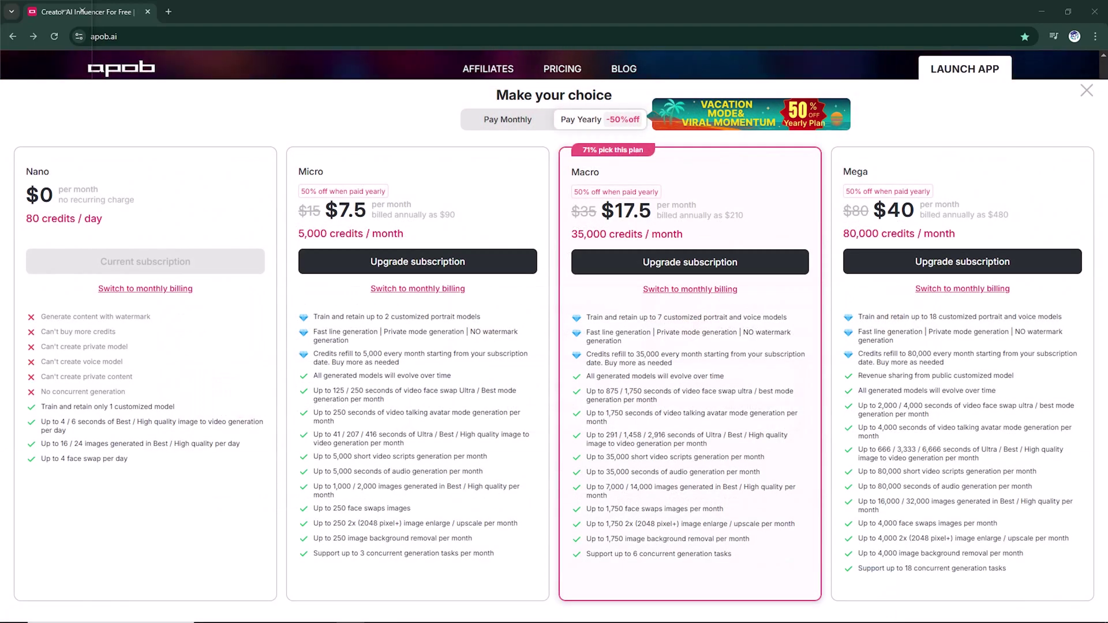
{"action": "scroll", "coordinate": [428, 311], "scroll_direction": "down", "scroll_amount": 9}
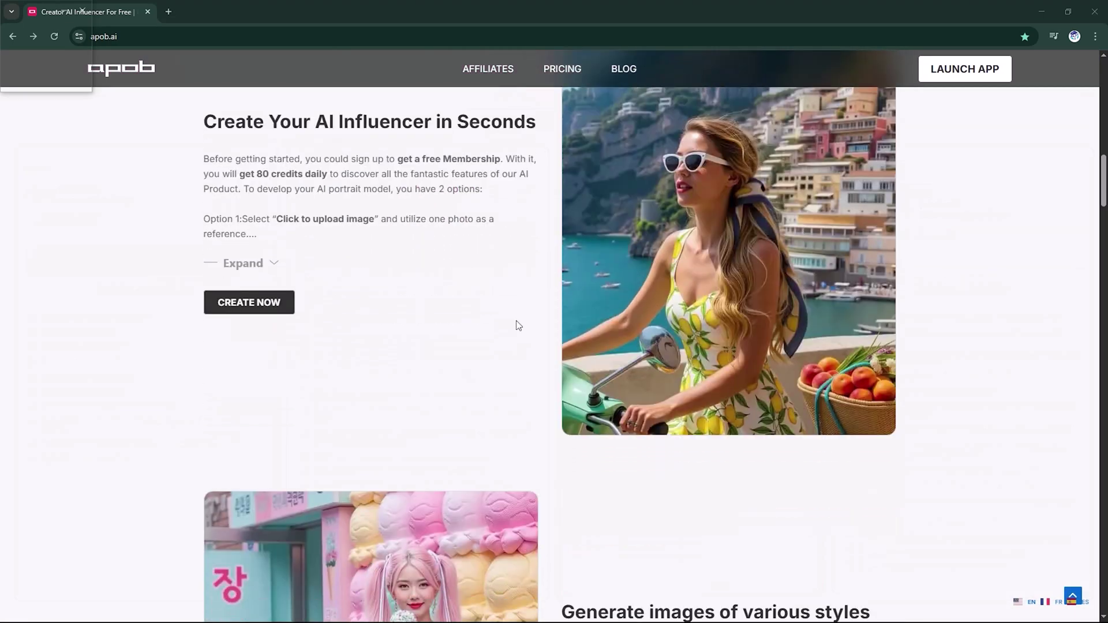
{"action": "scroll", "coordinate": [428, 312], "scroll_direction": "down", "scroll_amount": 4}
{"action": "scroll", "coordinate": [500, 343], "scroll_direction": "down", "scroll_amount": 6}
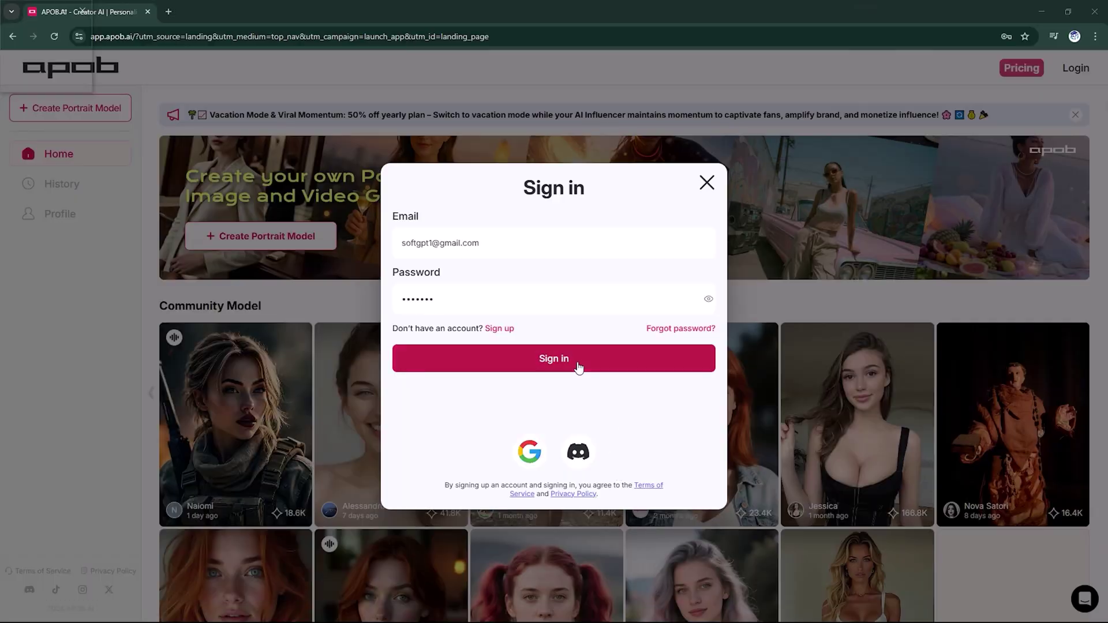
- Log in to APOB AI with email
{"action": "left_click", "coordinate": [576, 361]}
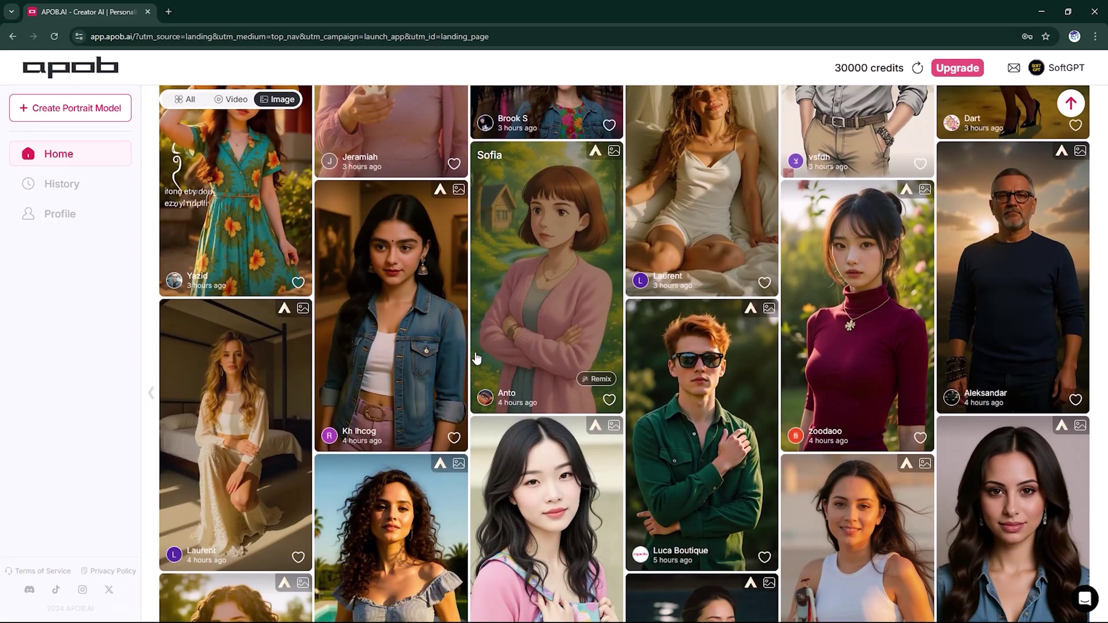
{"action": "scroll", "coordinate": [476, 357], "scroll_direction": "down", "scroll_amount": 8}
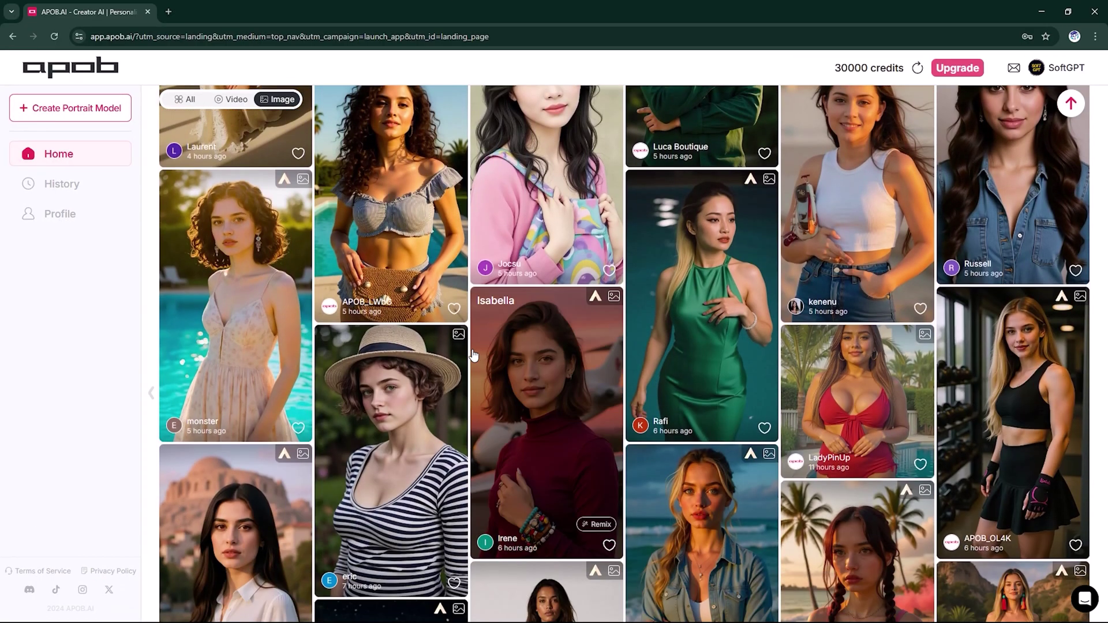
{"action": "scroll", "coordinate": [471, 354], "scroll_direction": "down", "scroll_amount": 5}
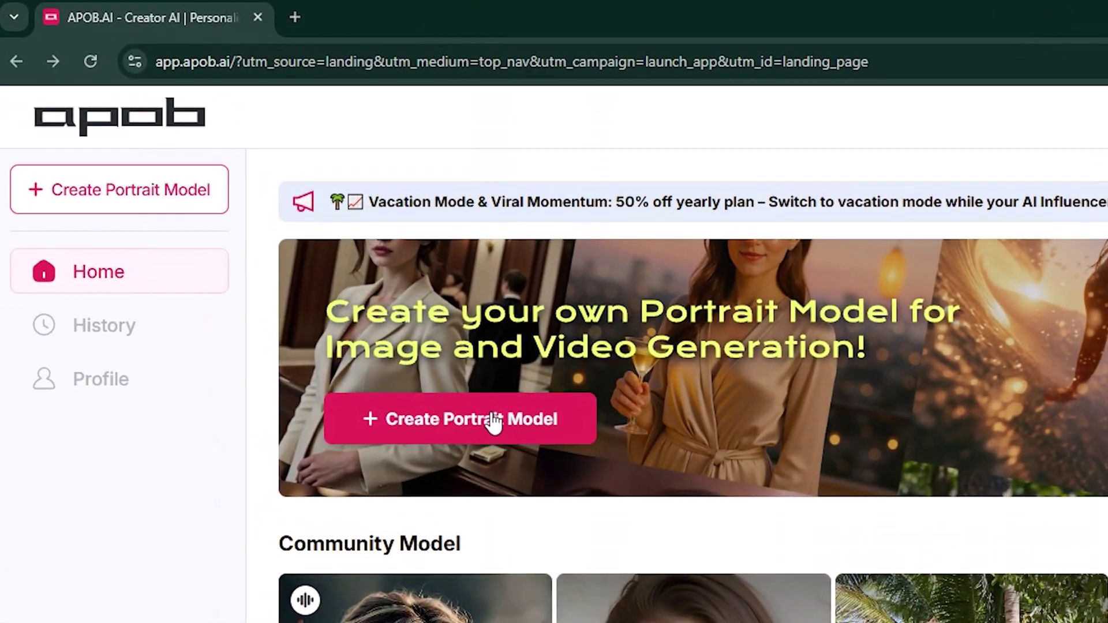
- Create the 'sarah' portrait model from the headscarf portrait with a cheerful personality description
{"action": "left_click", "coordinate": [493, 421]}
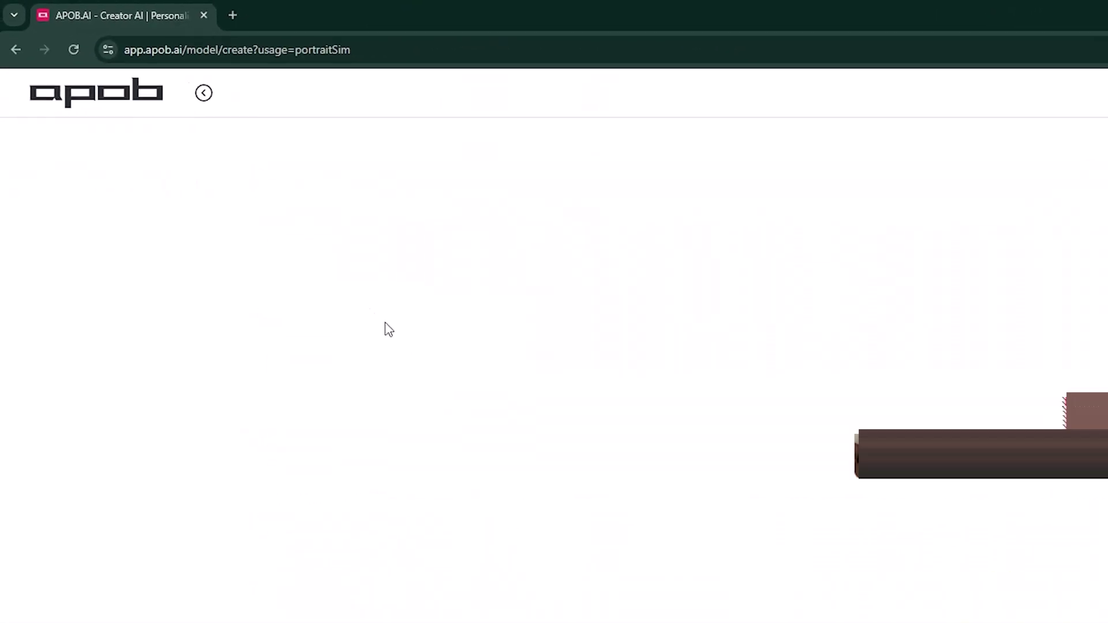
{"action": "left_click", "coordinate": [658, 149]}
{"action": "left_click", "coordinate": [667, 471]}
{"action": "left_click", "coordinate": [616, 290]}
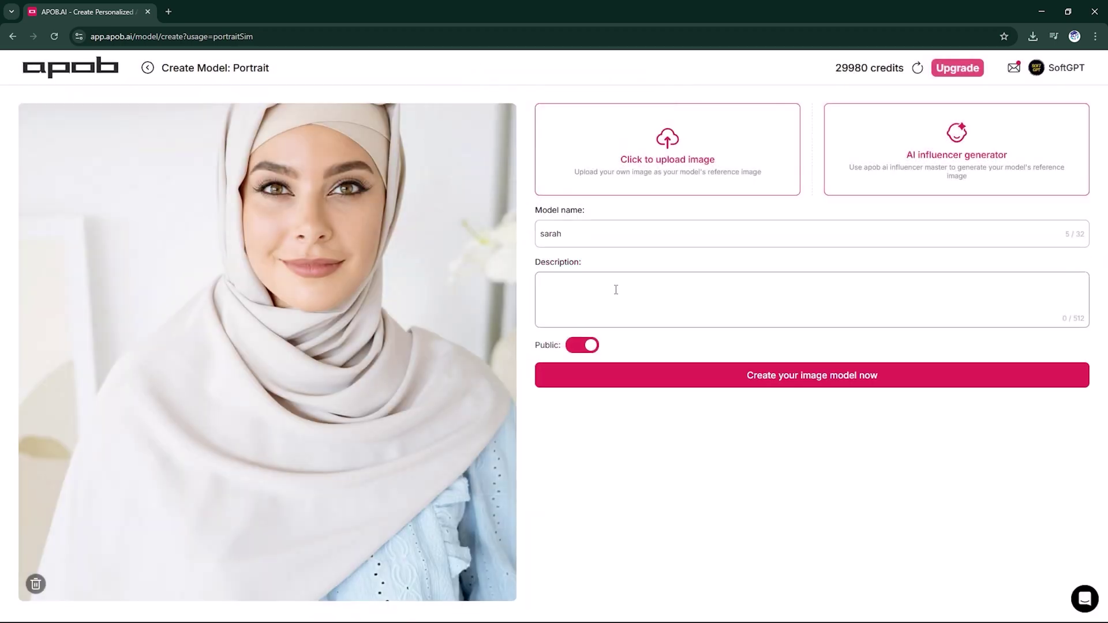
{"action": "left_click", "coordinate": [759, 380]}
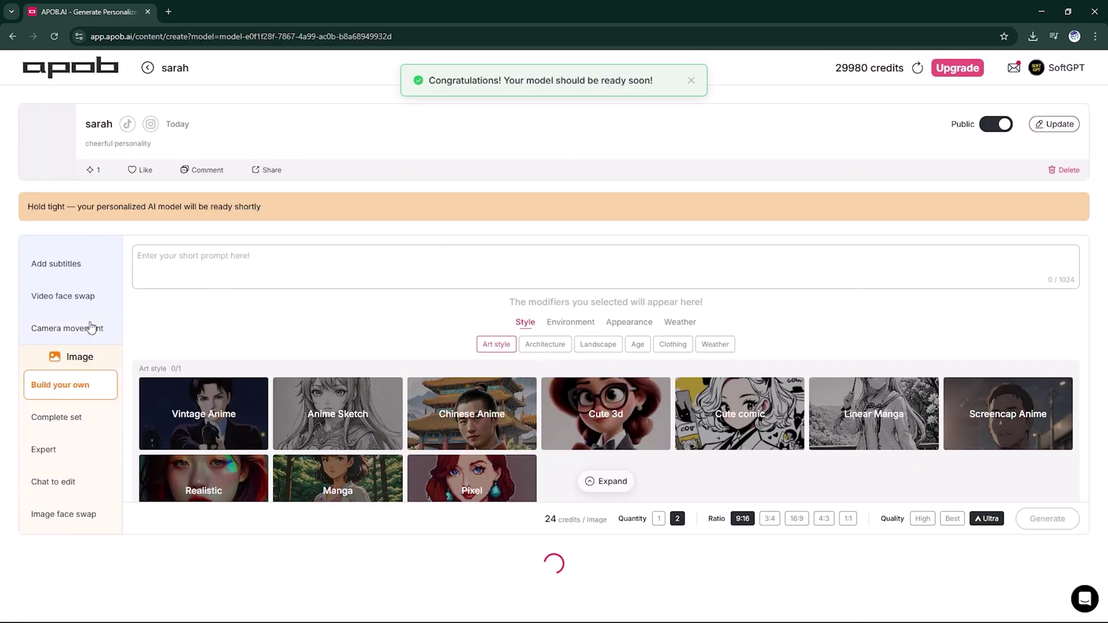
- Paste the confident professional woman at a sleek modern office desk prompt into the Realistic-style prompt box
{"action": "scroll", "coordinate": [90, 327], "scroll_direction": "up", "scroll_amount": 3}
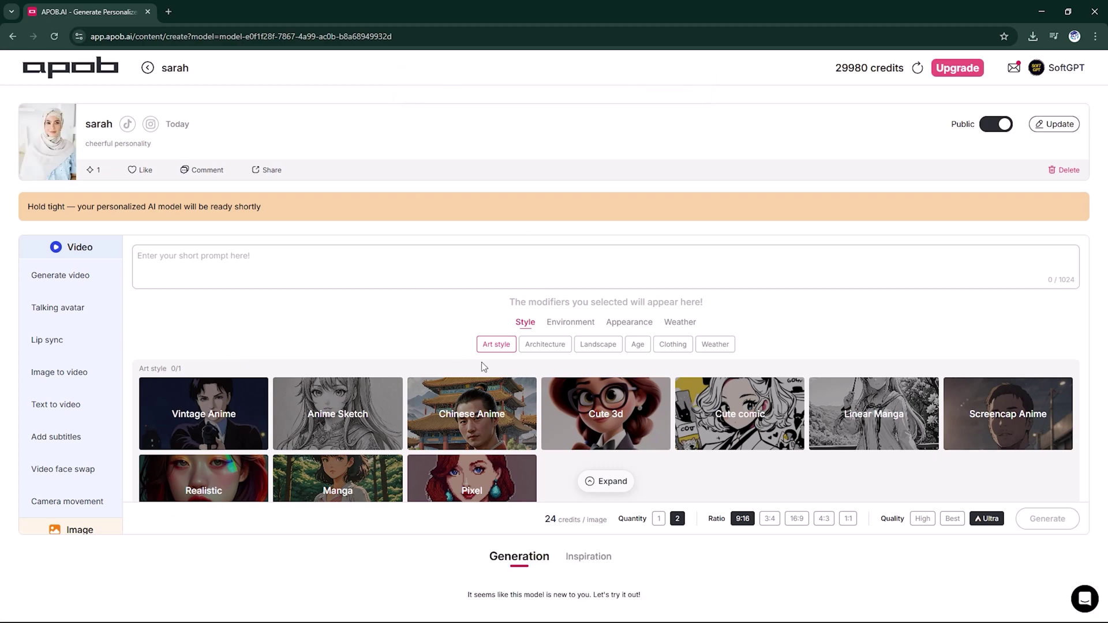
{"action": "scroll", "coordinate": [780, 483], "scroll_direction": "down", "scroll_amount": 15}
{"action": "scroll", "coordinate": [780, 483], "scroll_direction": "up", "scroll_amount": 15}
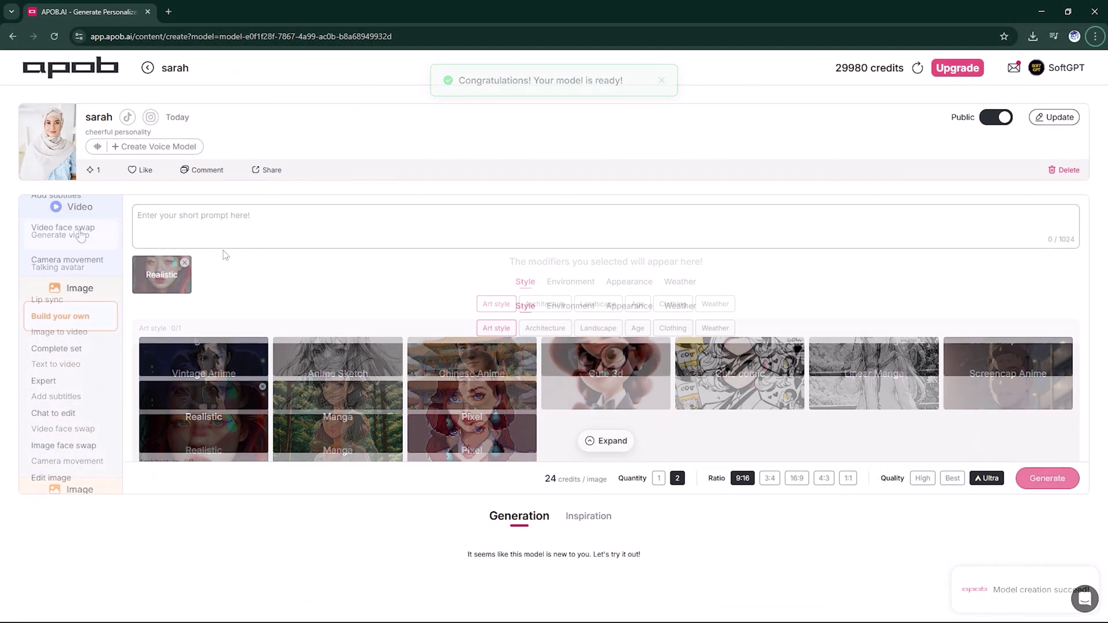
{"action": "left_click", "coordinate": [191, 216]}
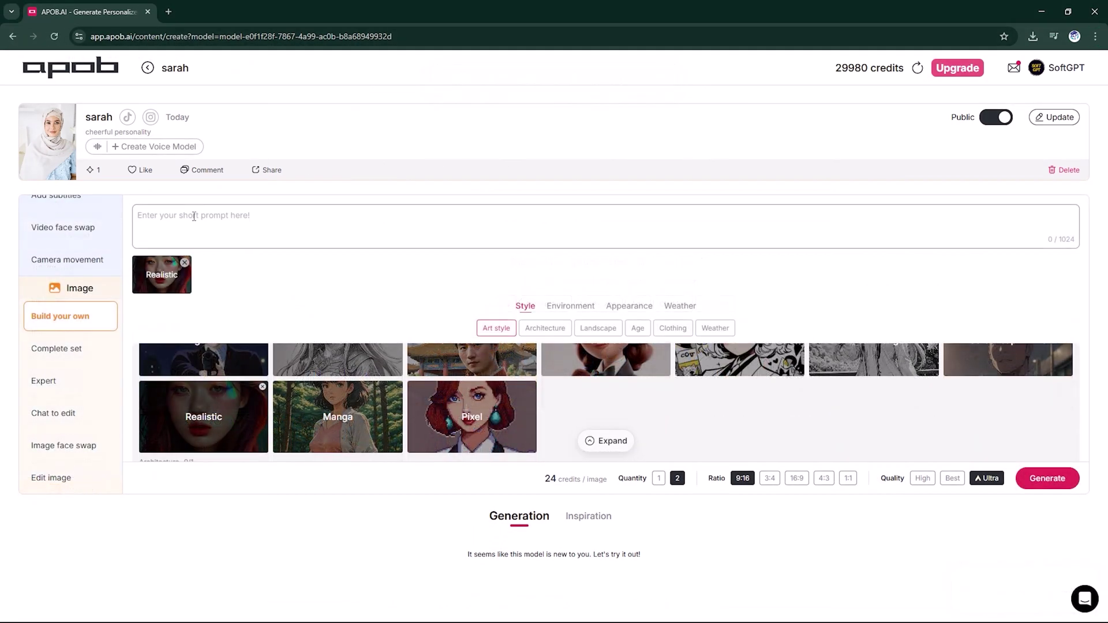
{"action": "type", "text": "A confident young professional woman sitting at a sleek modern desk in a bright, stylish office. Wearing a tailored blazer and subtle makeup, smiling warmly at the camera, cinematic lighting, ultra-realistic, 8K quality"}
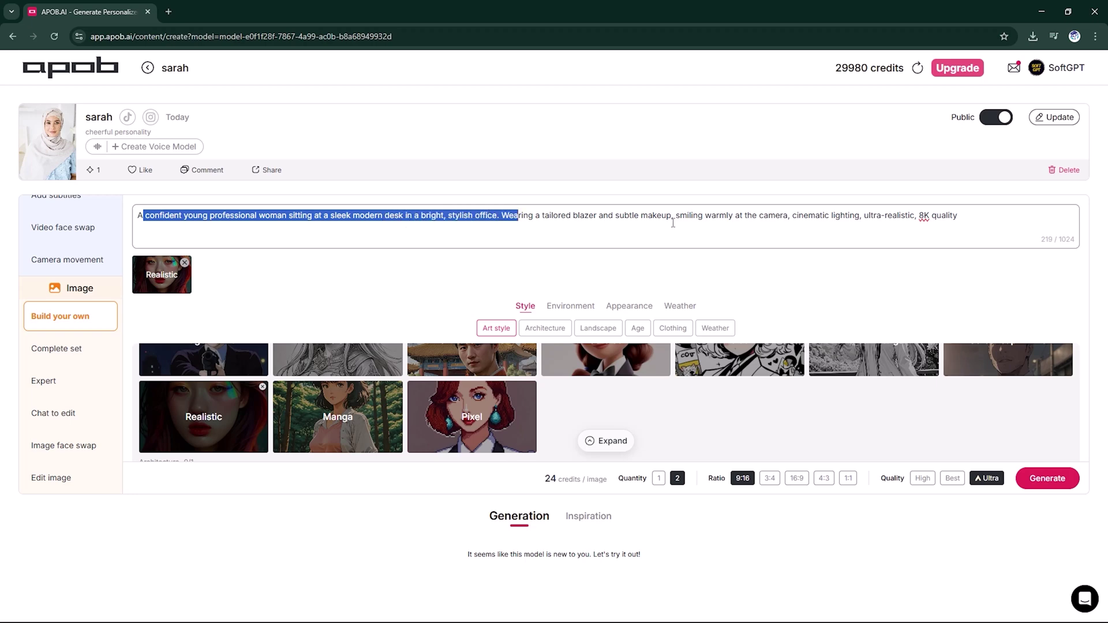
- Generate the office portraits at 3:4 aspect ratio and Best quality
{"action": "left_click", "coordinate": [990, 231]}
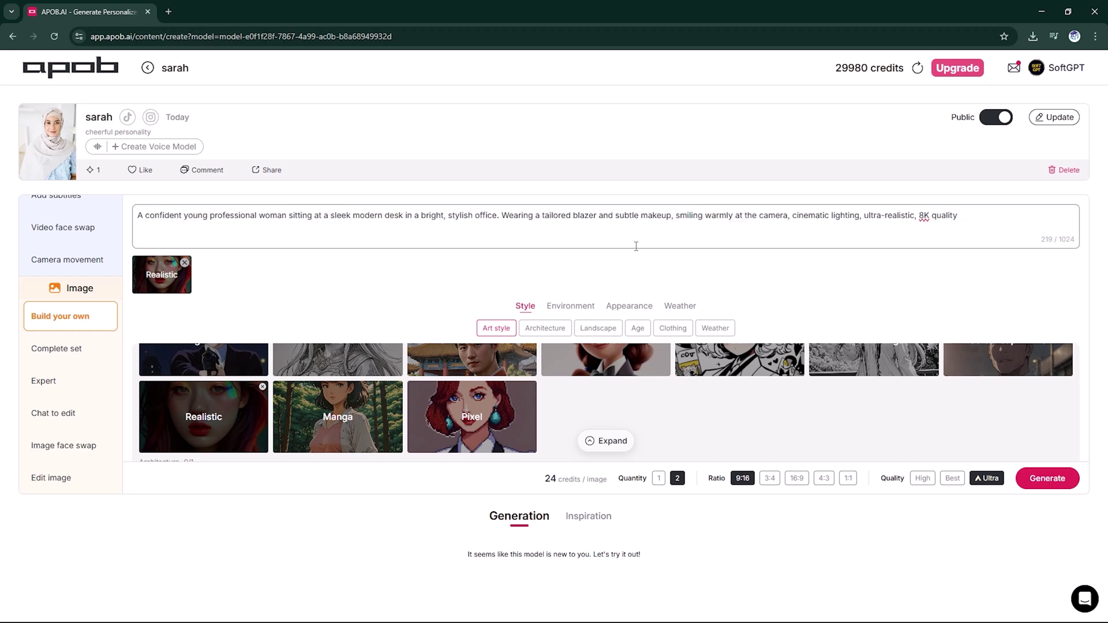
{"action": "left_click", "coordinate": [773, 481]}
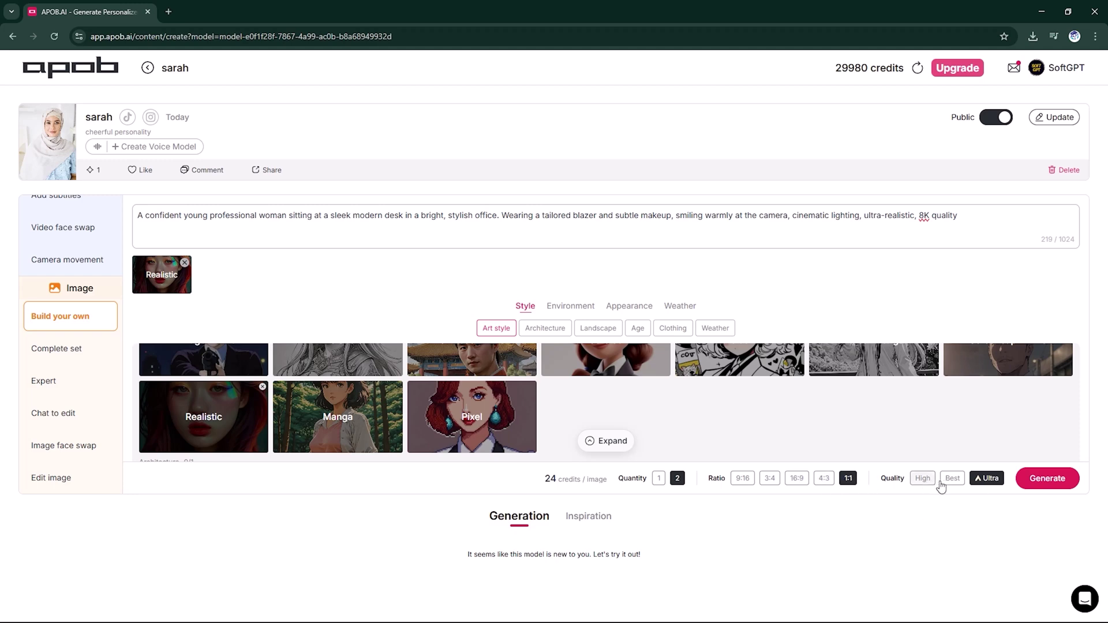
{"action": "left_click", "coordinate": [922, 478]}
{"action": "left_click", "coordinate": [952, 478]}
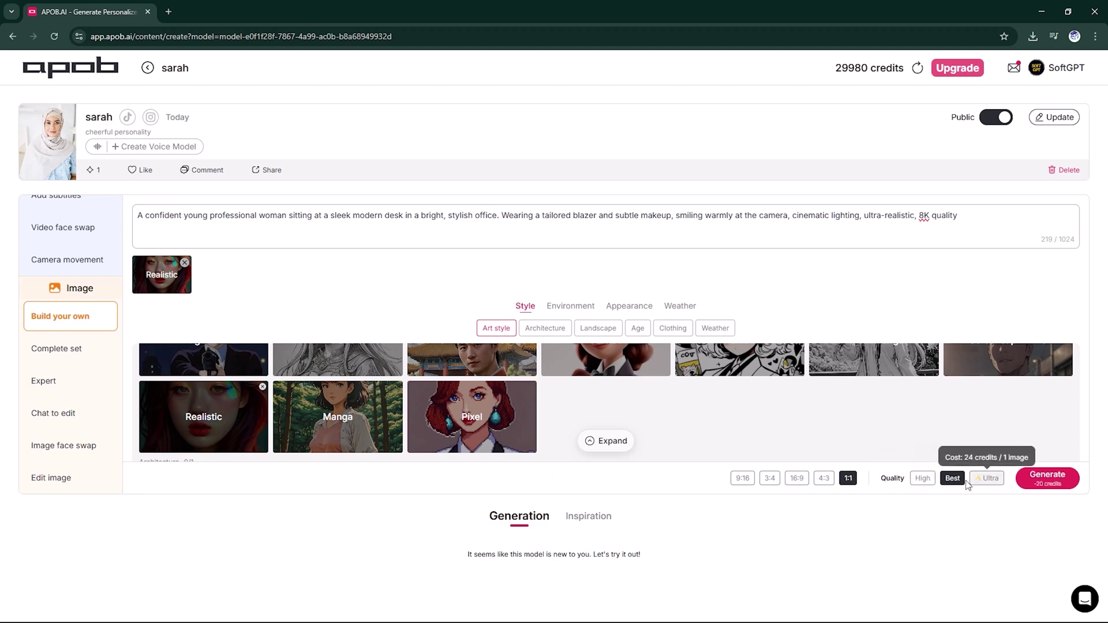
{"action": "left_click", "coordinate": [974, 480]}
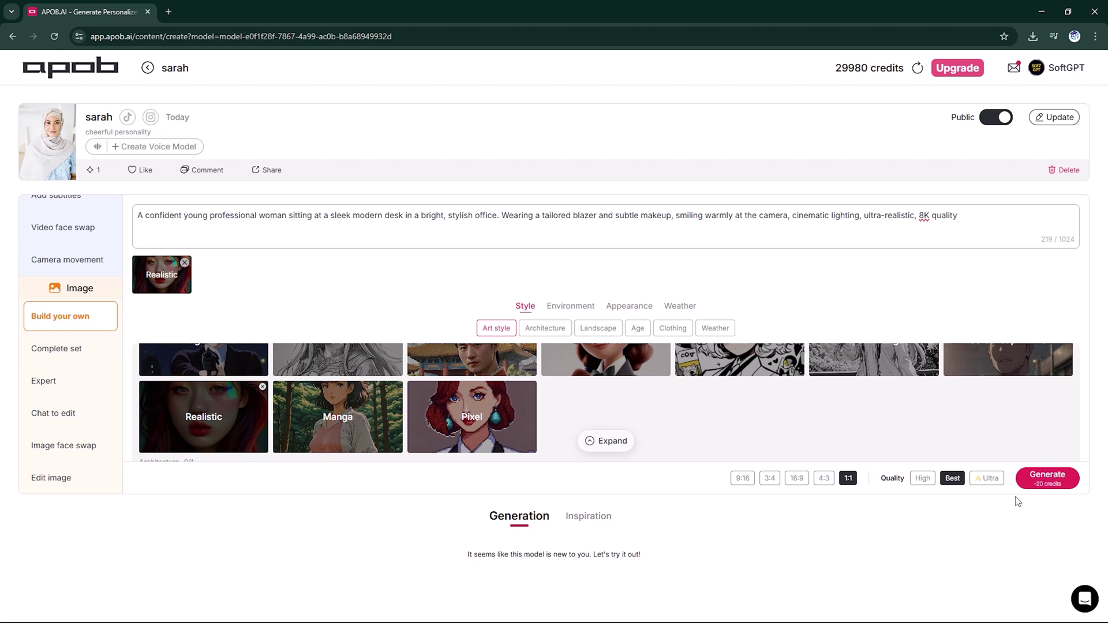
{"action": "left_click", "coordinate": [1049, 485]}
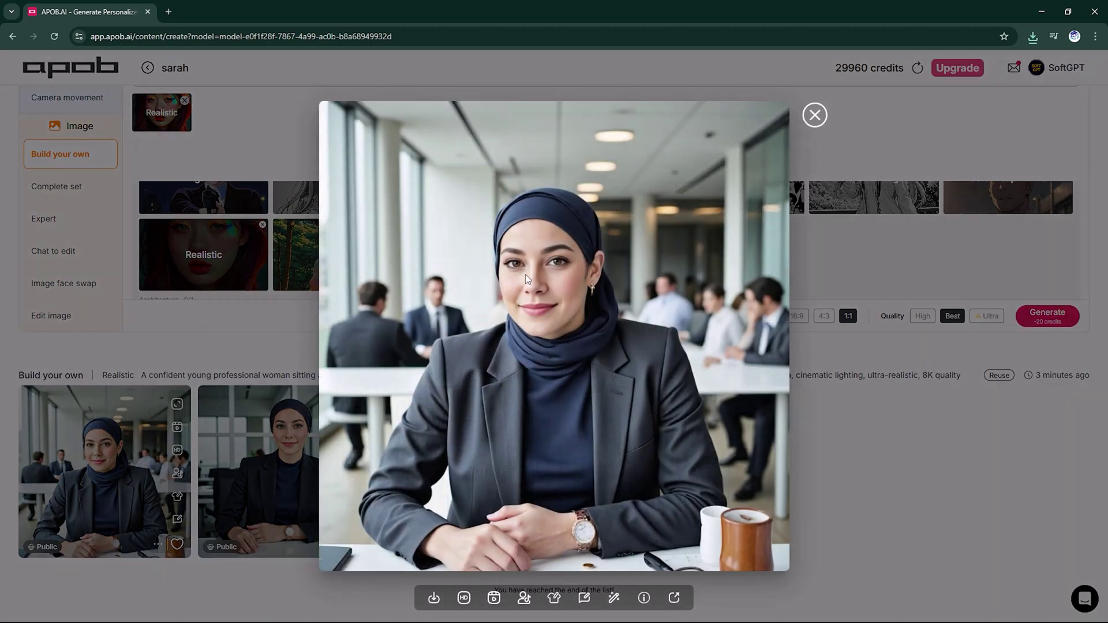
- Start a Talking avatar video with the office portrait as reference image and open audio generation
{"action": "left_click", "coordinate": [269, 466]}
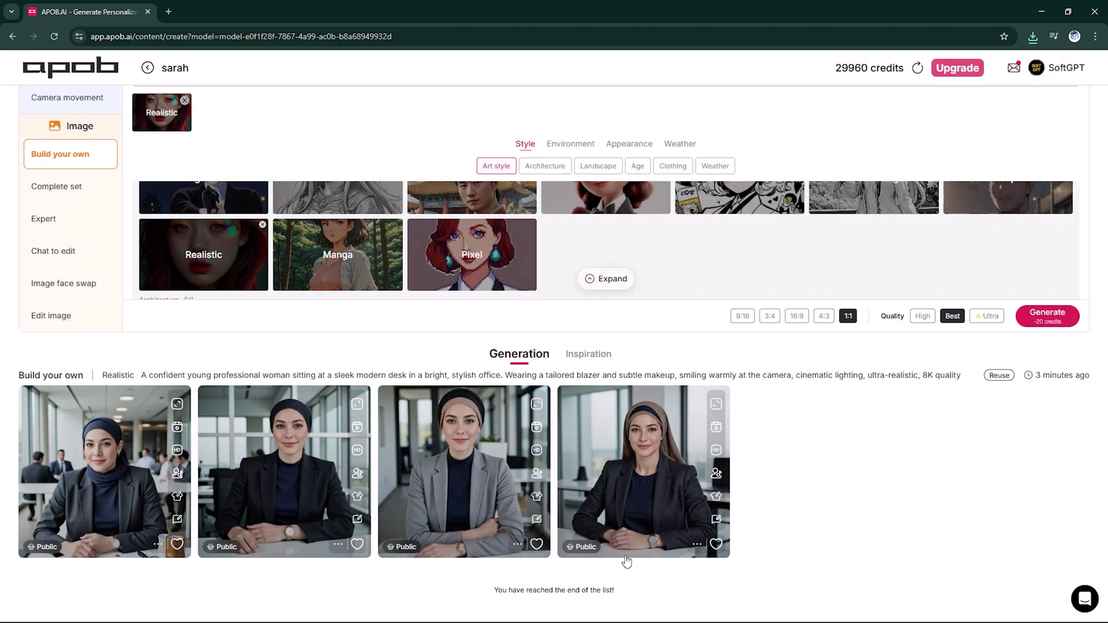
{"action": "scroll", "coordinate": [336, 259], "scroll_direction": "up", "scroll_amount": 3}
{"action": "scroll", "coordinate": [87, 243], "scroll_direction": "up", "scroll_amount": 5}
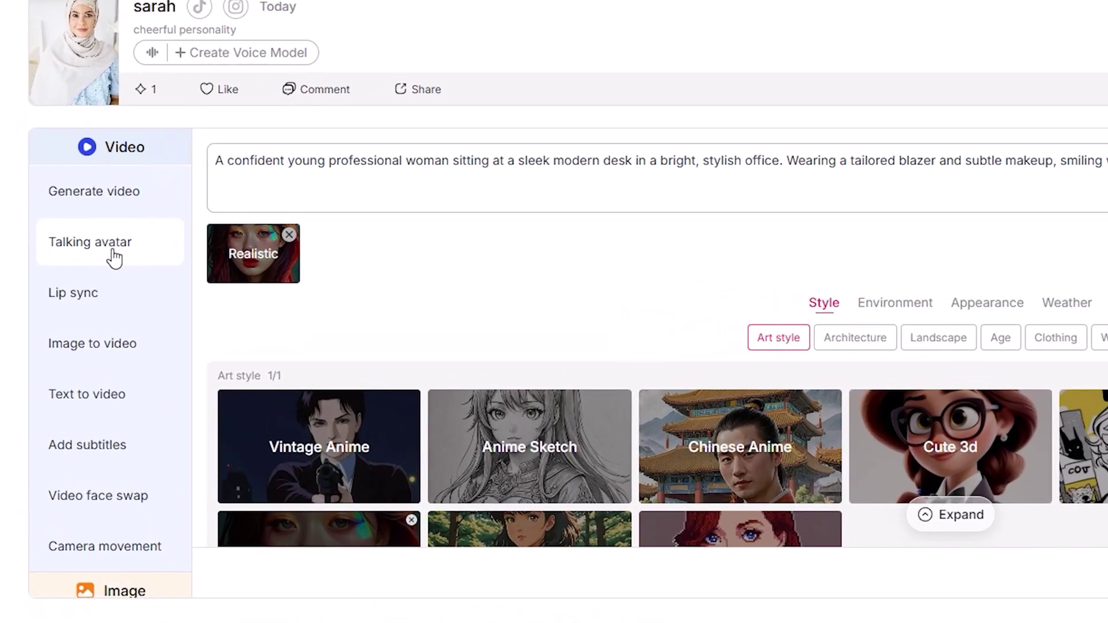
{"action": "left_click", "coordinate": [72, 270]}
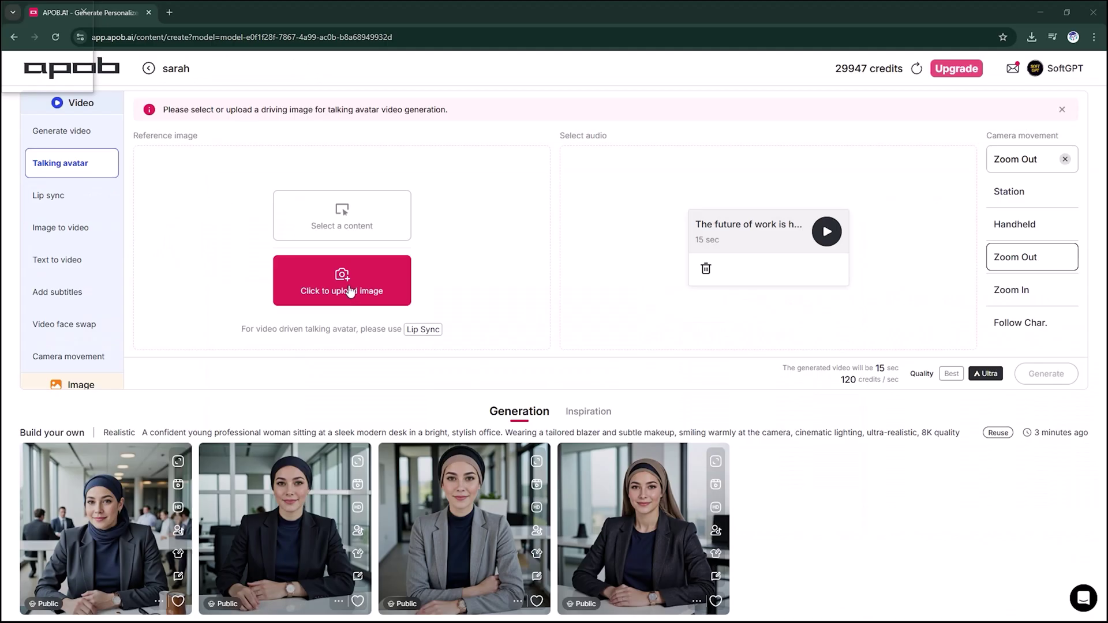
{"action": "left_click", "coordinate": [542, 438]}
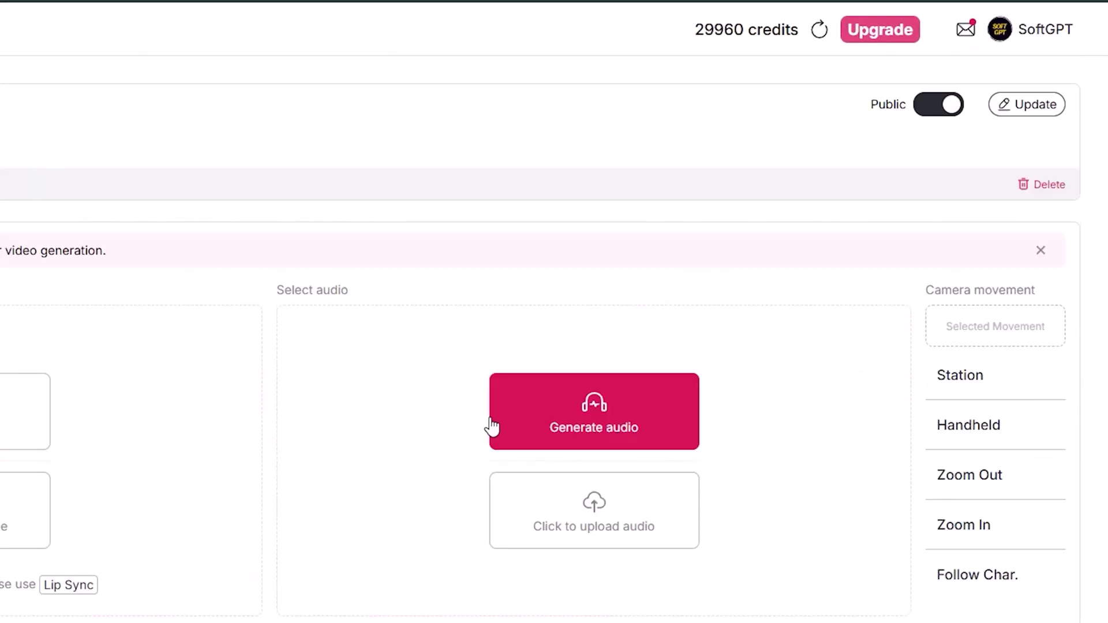
{"action": "scroll", "coordinate": [559, 404], "scroll_direction": "down", "scroll_amount": 2}
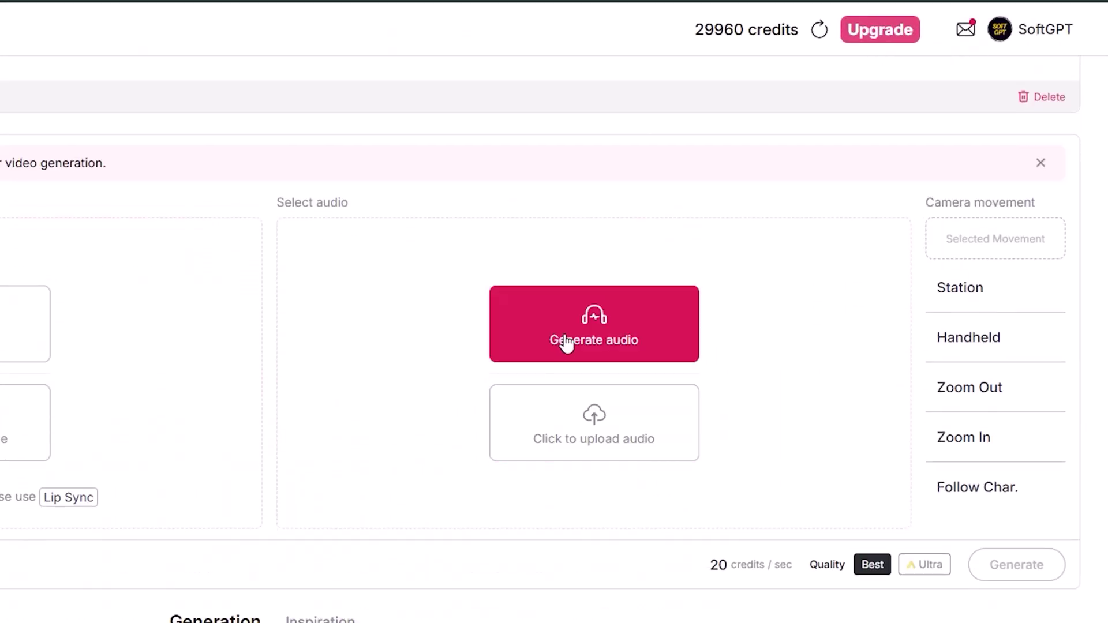
{"action": "left_click", "coordinate": [611, 341]}
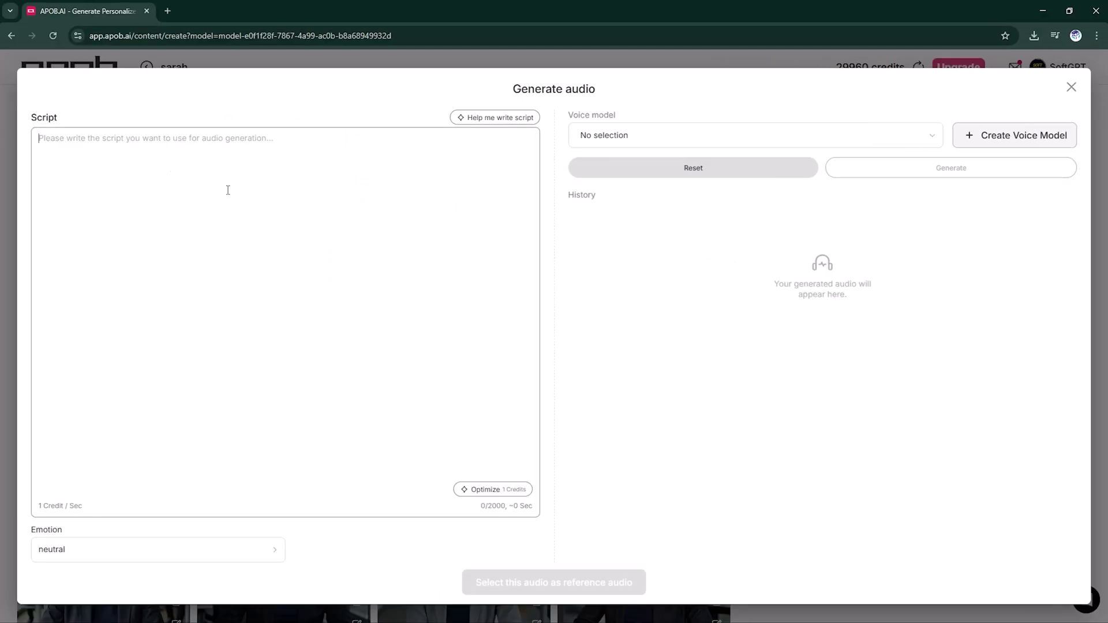
- Paste the future-of-work script and choose the Female English voice Jessica
{"action": "type", "text": "The future of work is here. Artificial intelligence is changing the way businesses connect, create, and grow. From virtual presenters to fully automated video content, the opportunities are endless — and they start with just one click"}
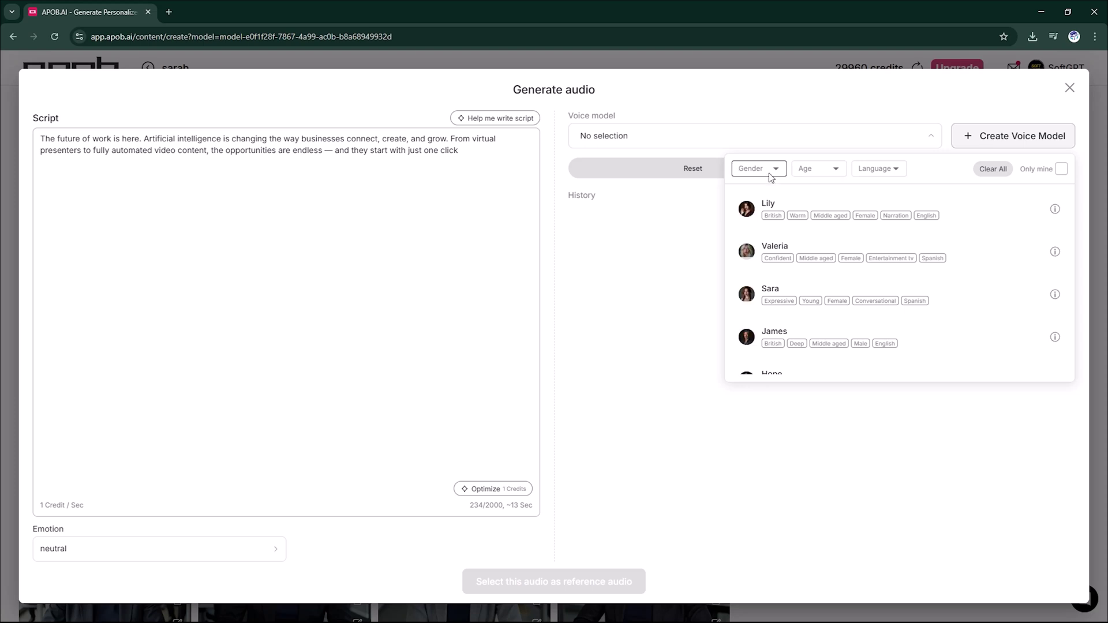
{"action": "left_click", "coordinate": [761, 169]}
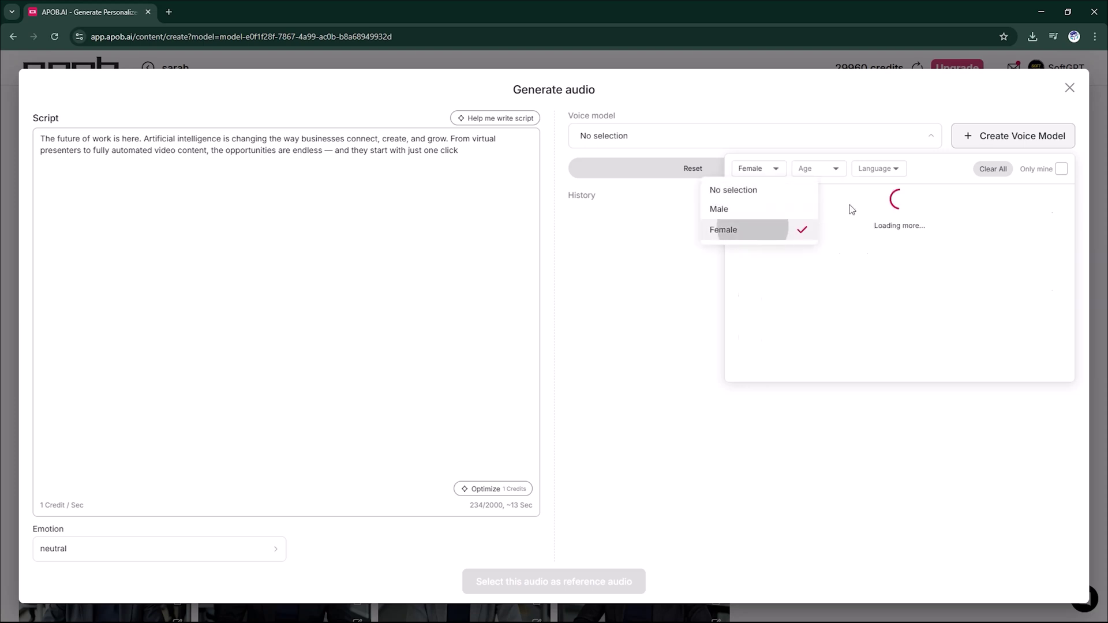
{"action": "left_click", "coordinate": [894, 168]}
{"action": "left_click", "coordinate": [845, 210]}
{"action": "scroll", "coordinate": [829, 284], "scroll_direction": "down", "scroll_amount": 3}
{"action": "left_click", "coordinate": [833, 197]}
- Generate the Jessica narration, play it back, and select it as reference audio
{"action": "left_click", "coordinate": [913, 165]}
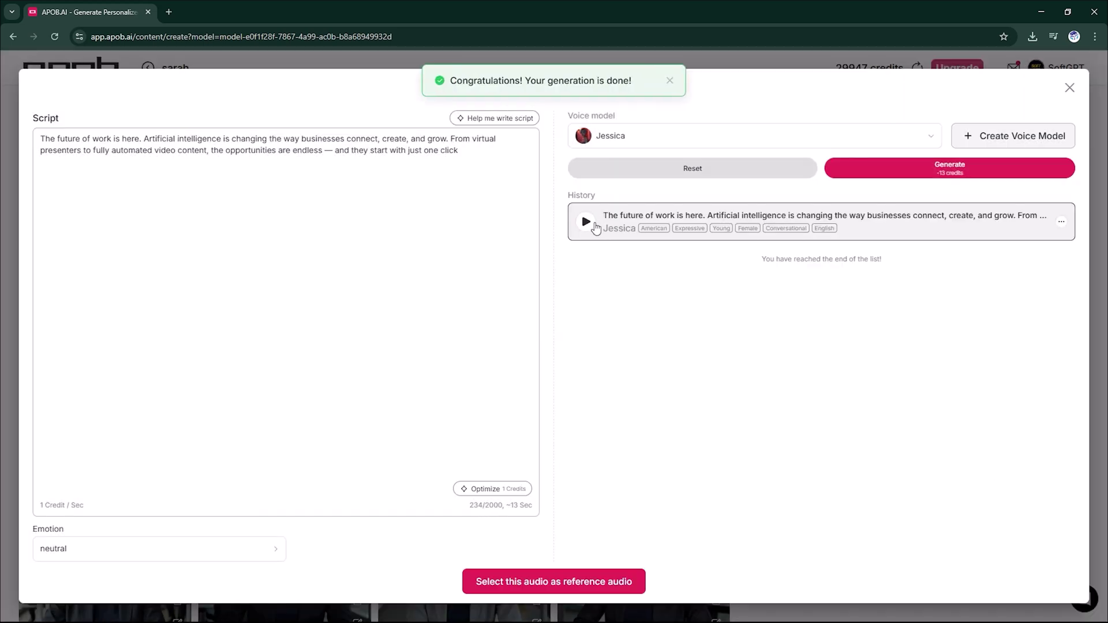
{"action": "left_click", "coordinate": [586, 222]}
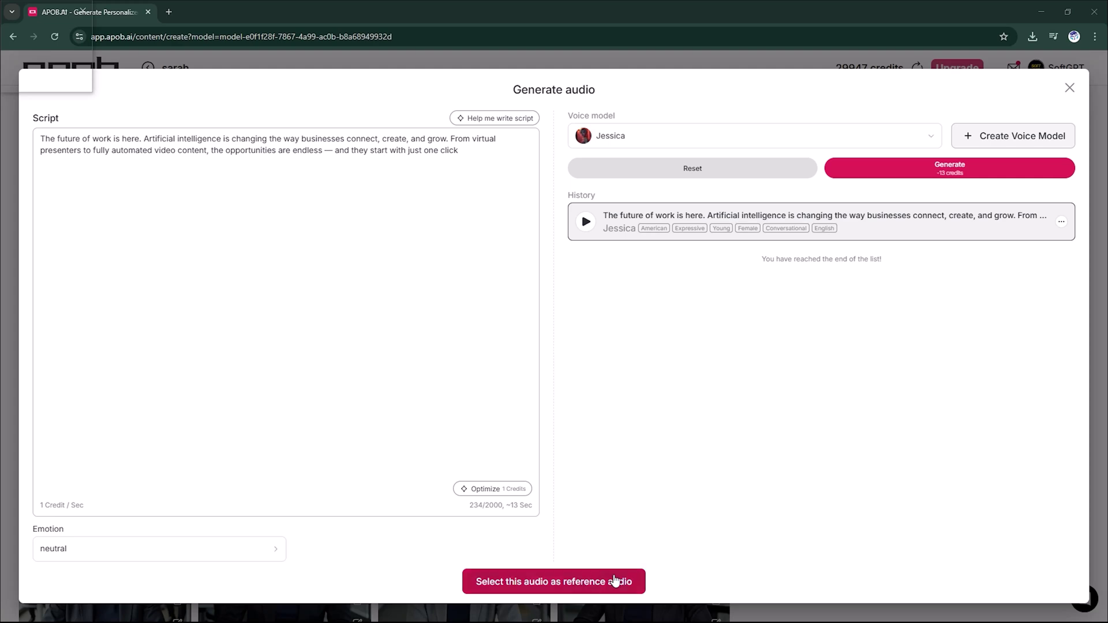
{"action": "left_click", "coordinate": [568, 582]}
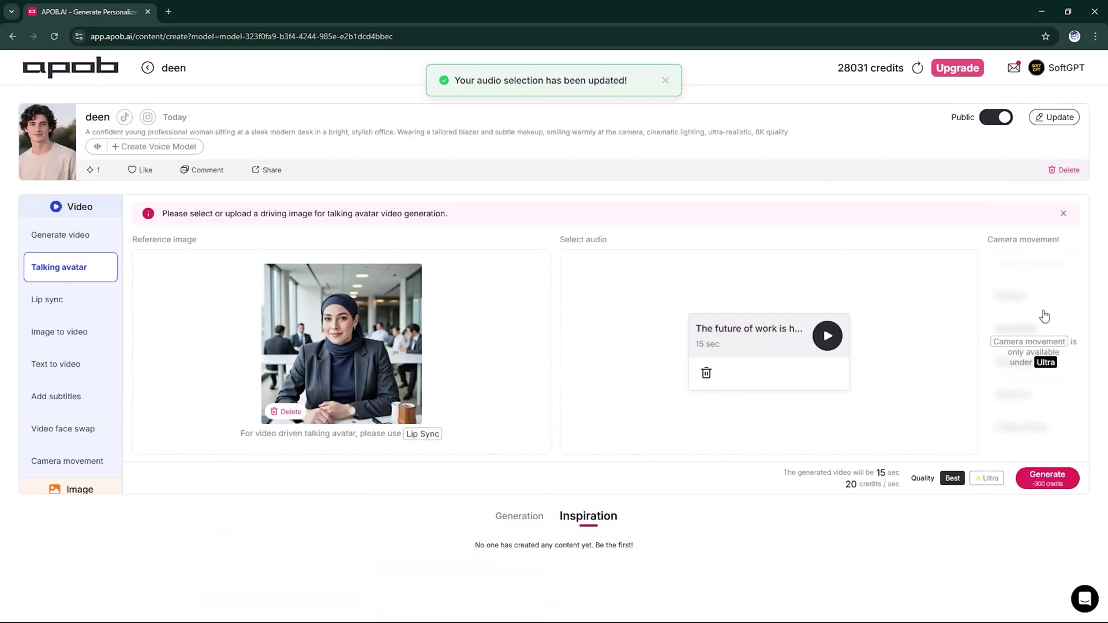
- Generate sarah's talking avatar video at Ultra quality with Zoom Out camera movement
{"action": "left_click", "coordinate": [987, 478]}
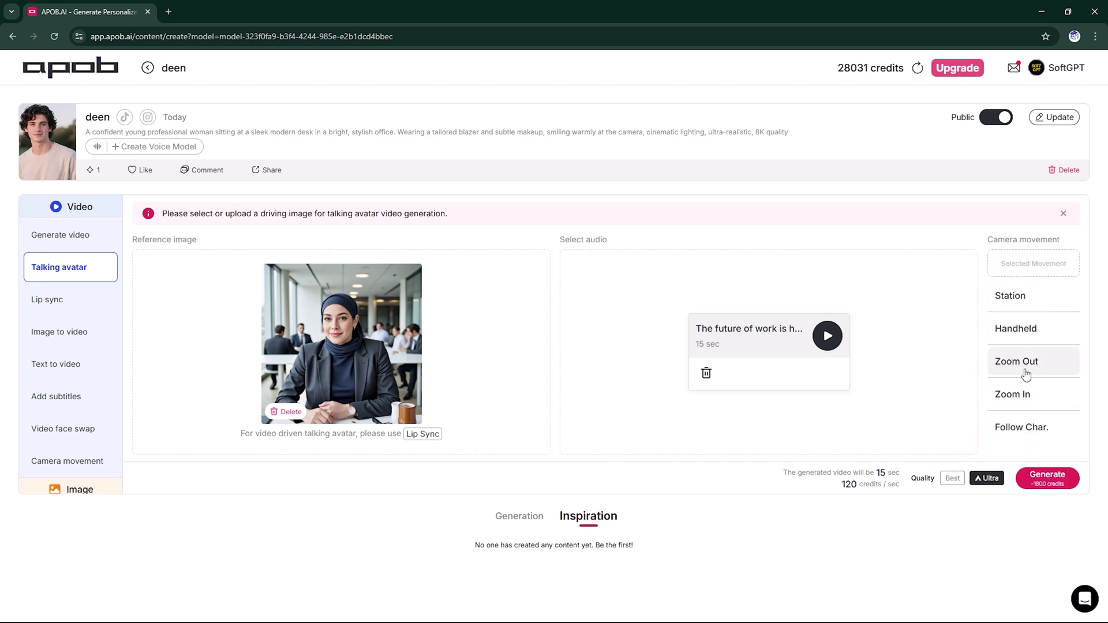
{"action": "left_click", "coordinate": [1034, 398]}
{"action": "left_click", "coordinate": [1038, 360]}
{"action": "left_click", "coordinate": [1046, 373]}
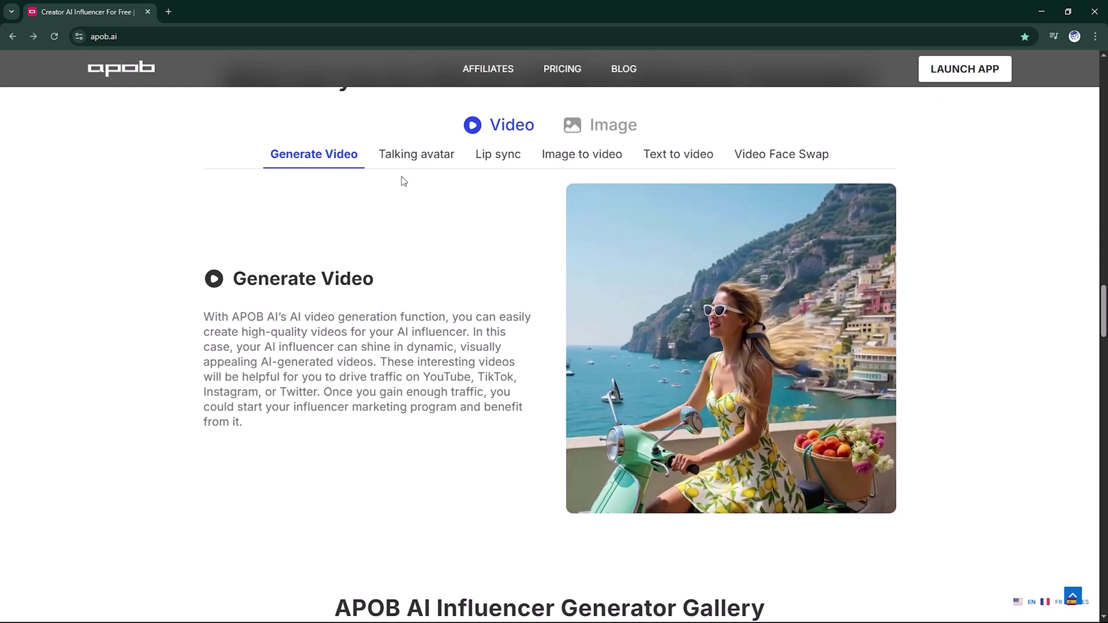
- View the Talking avatar and Lip sync descriptions on apob.ai and play the Lip sync sample
{"action": "left_click", "coordinate": [438, 155]}
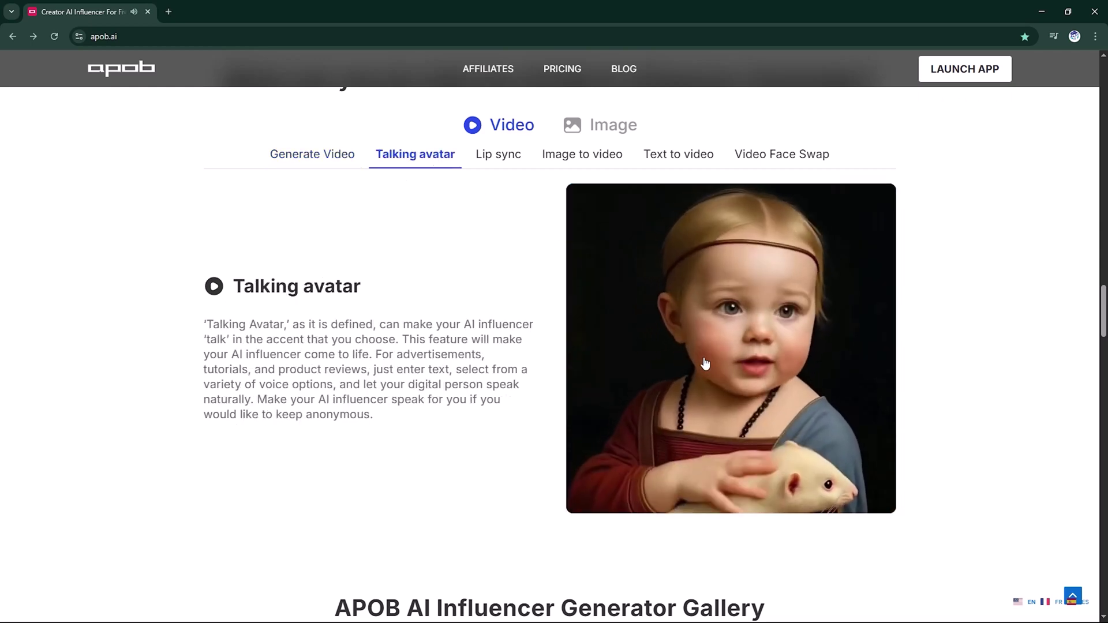
{"action": "left_click", "coordinate": [500, 156]}
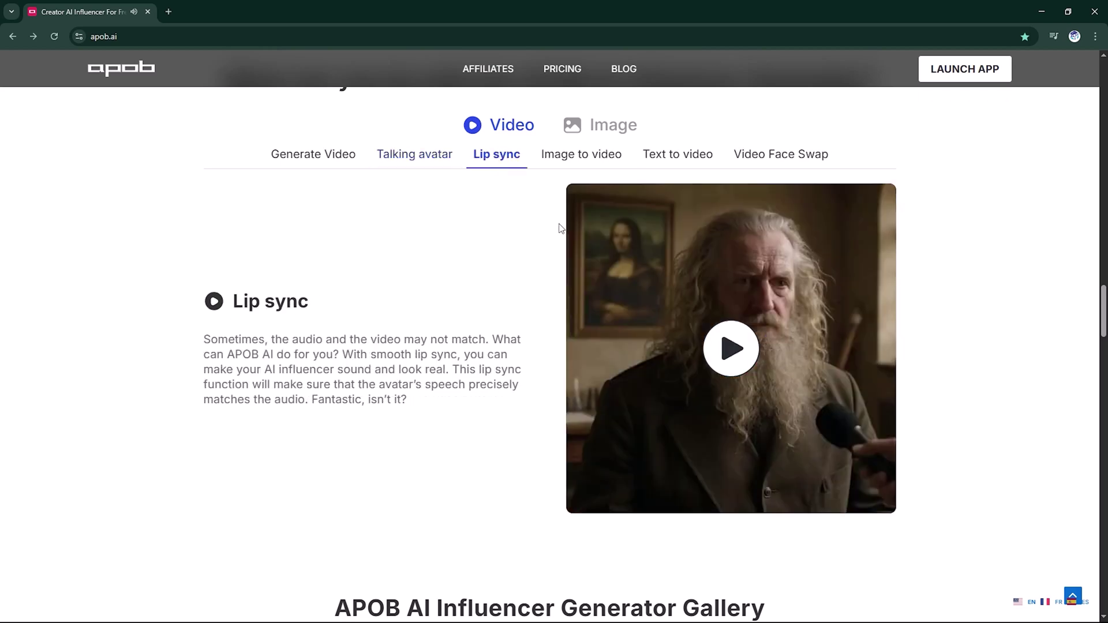
{"action": "left_click", "coordinate": [732, 348]}
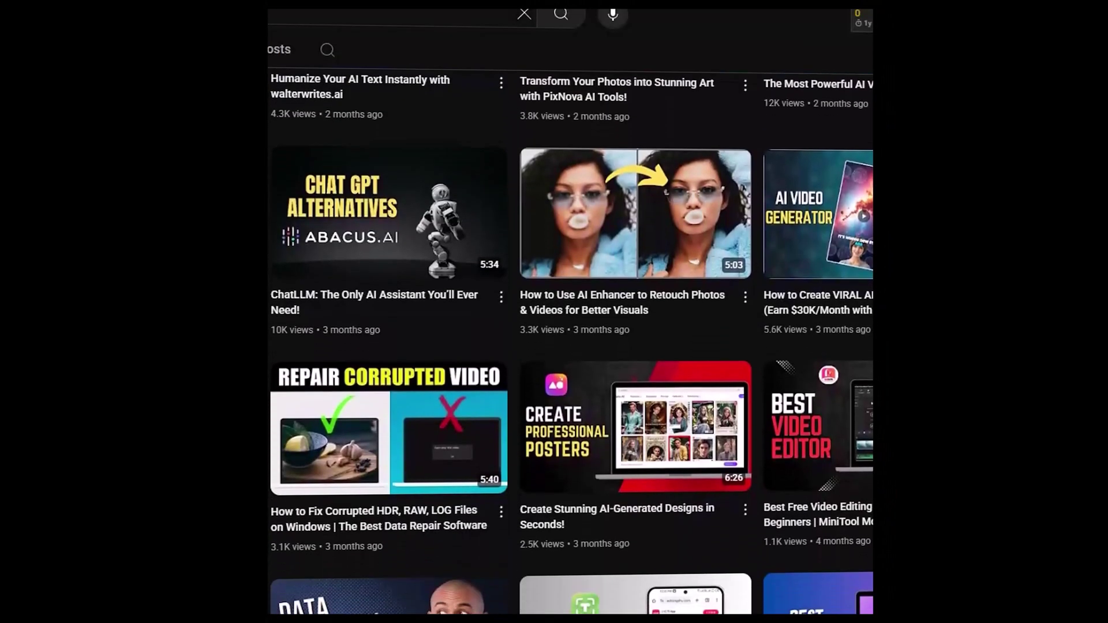
{"action": "scroll", "coordinate": [570, 323], "scroll_direction": "down", "scroll_amount": 4}
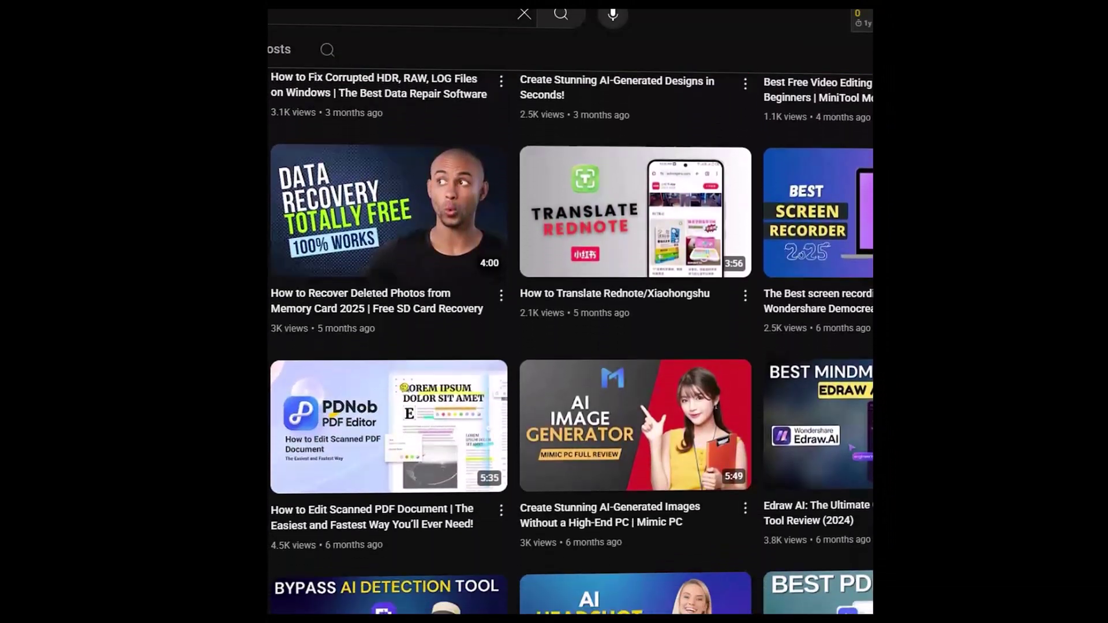